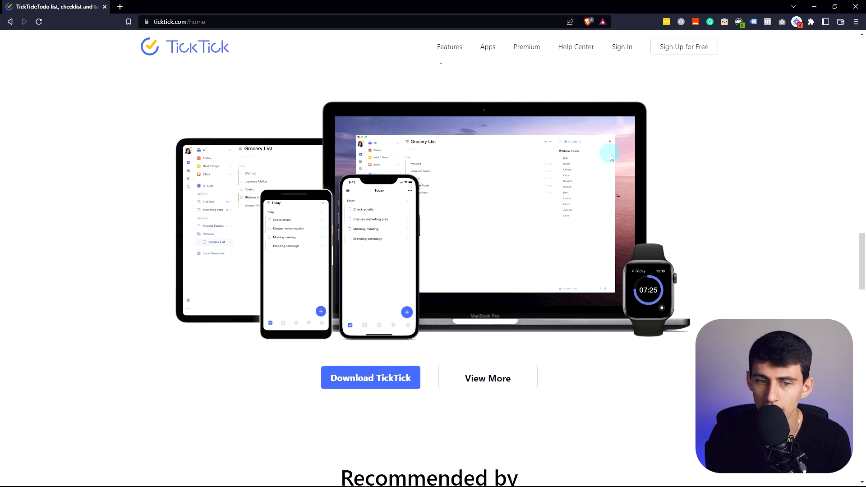
Scroll through the TickTick homepage features.
scroll(397, 195, down, 5)
scroll(400, 194, up, 5)
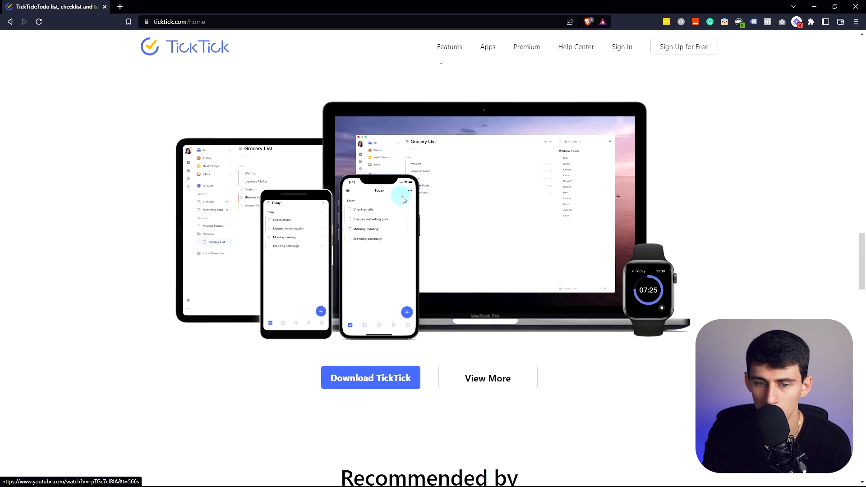
scroll(410, 196, down, 15)
scroll(510, 263, down, 3)
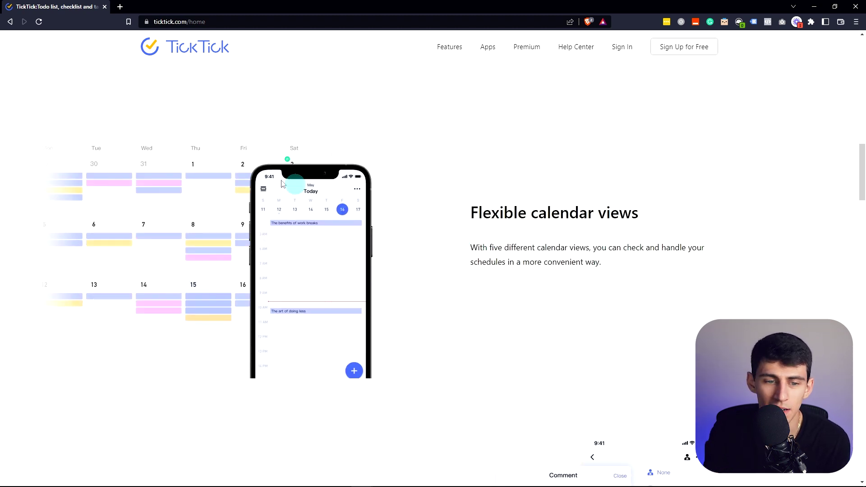
scroll(282, 183, up, 7)
scroll(638, 206, down, 1)
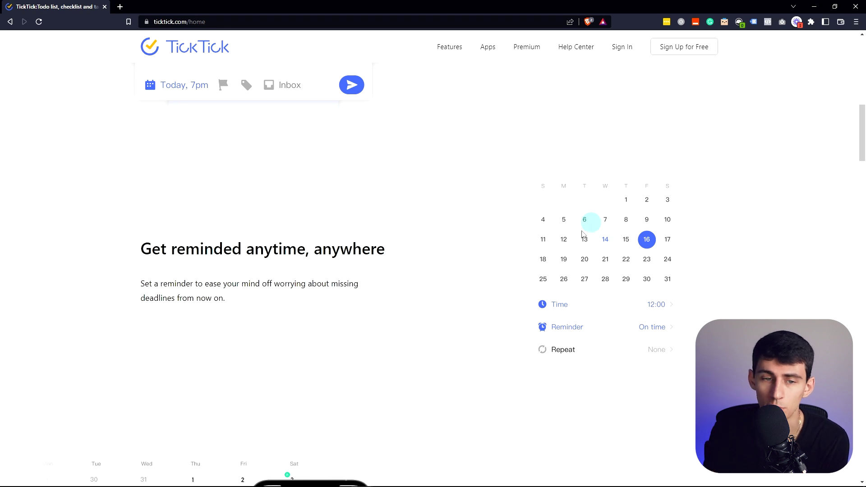
scroll(582, 234, up, 10)
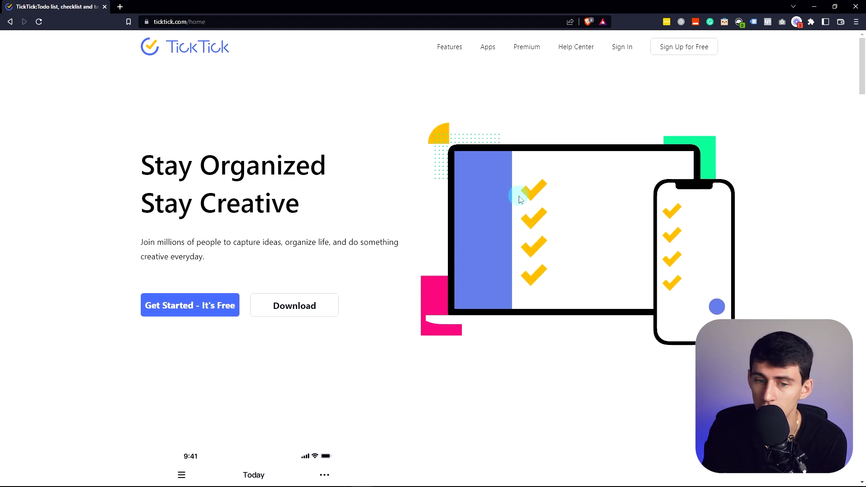
Go to TickTick Premium and browse the $27.99 annual plan.
click(519, 53)
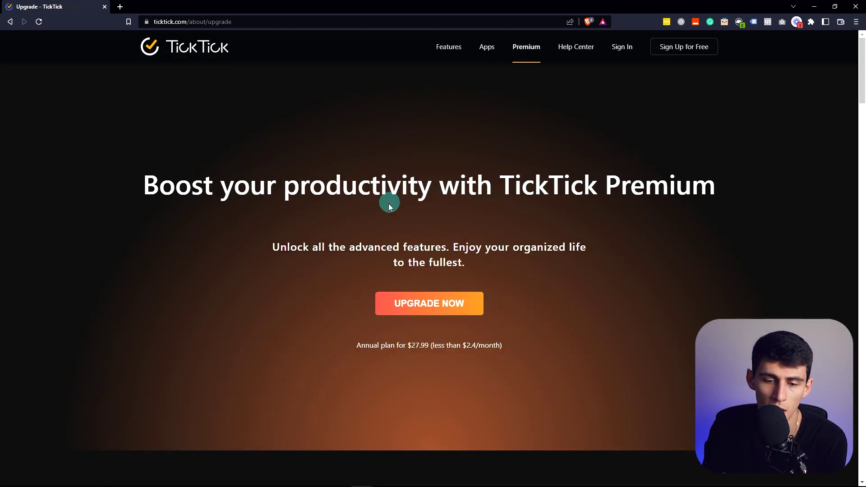
scroll(406, 216, down, 1)
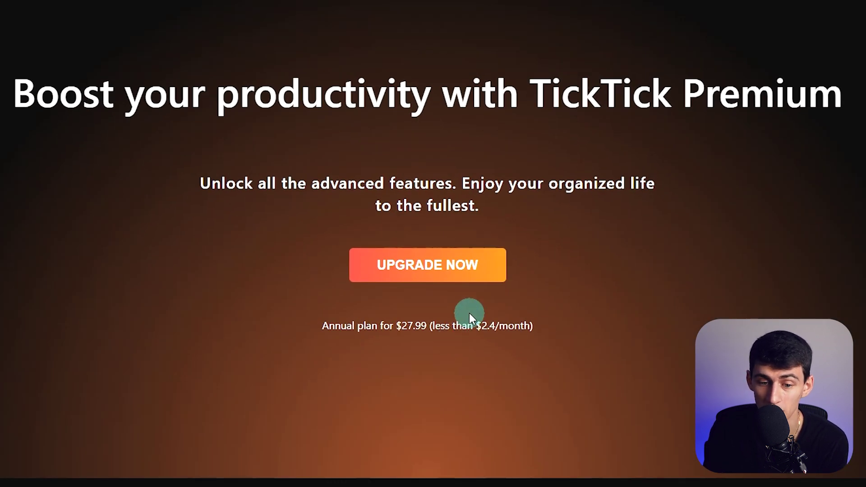
scroll(465, 313, down, 10)
scroll(440, 316, up, 8)
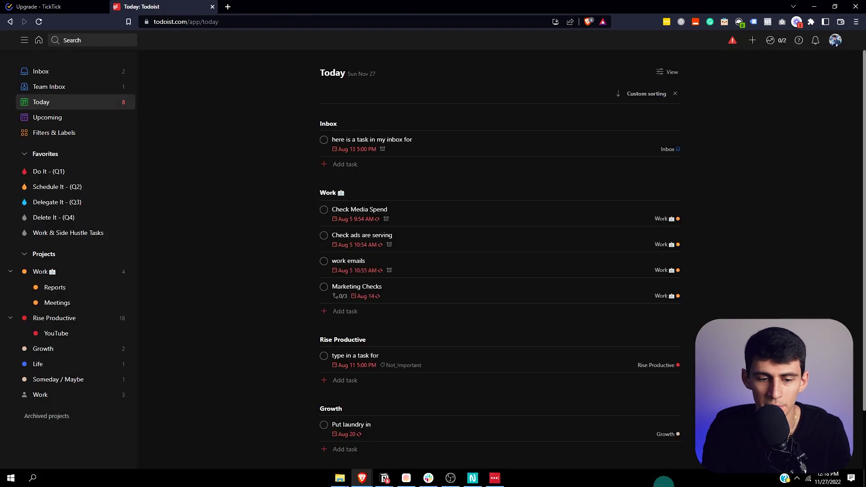
Launch the Todoist desktop app from Windows search and start a new task.
key(super)
text(to)
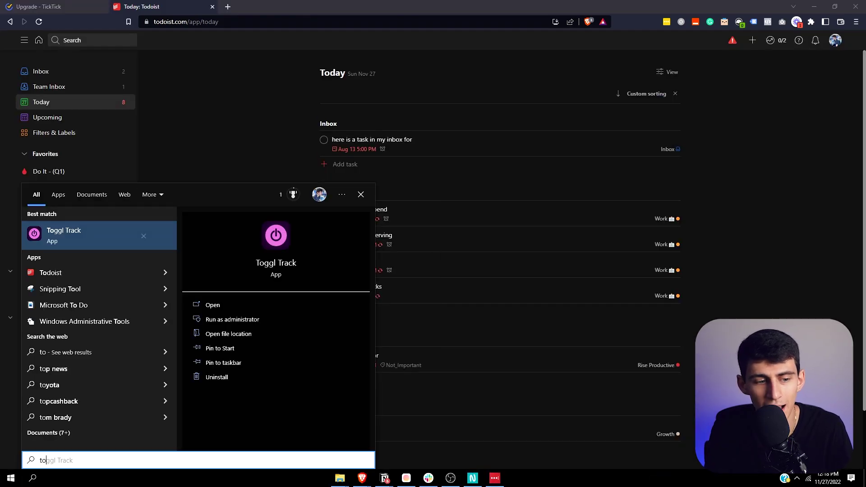
text(doist)
key(Return)
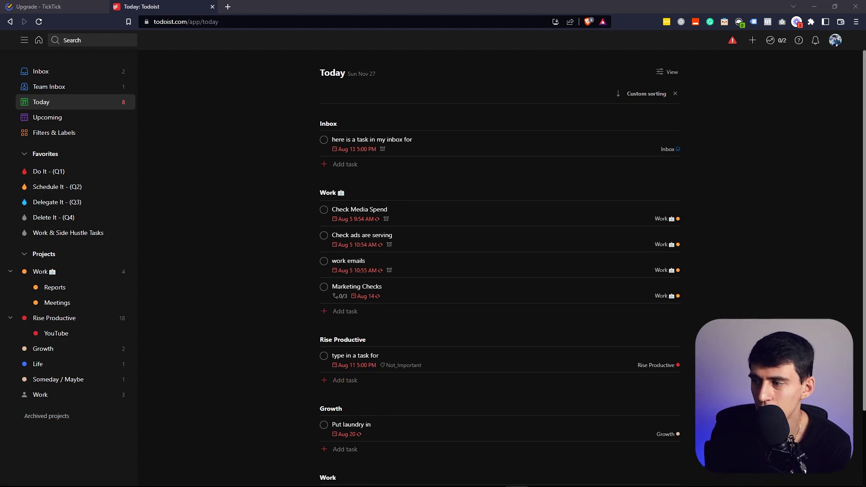
click(177, 99)
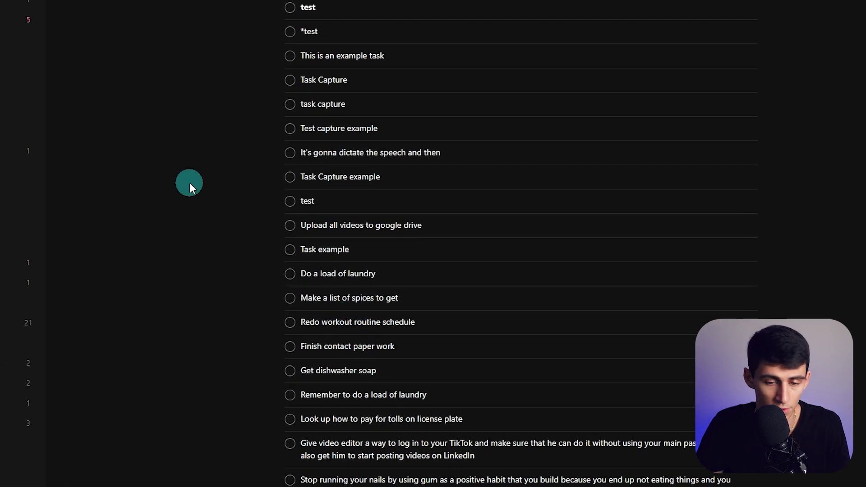
key(q)
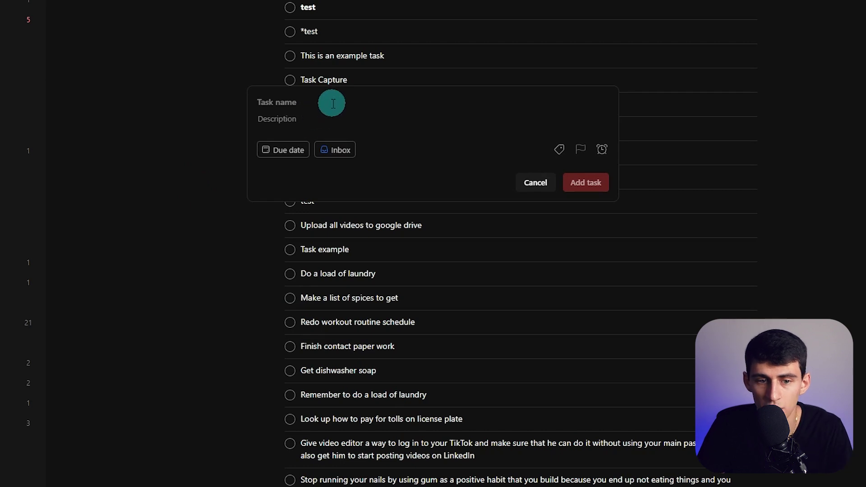
Draft 'this is a monday task' recurring every Monday in the Life project.
text(this is)
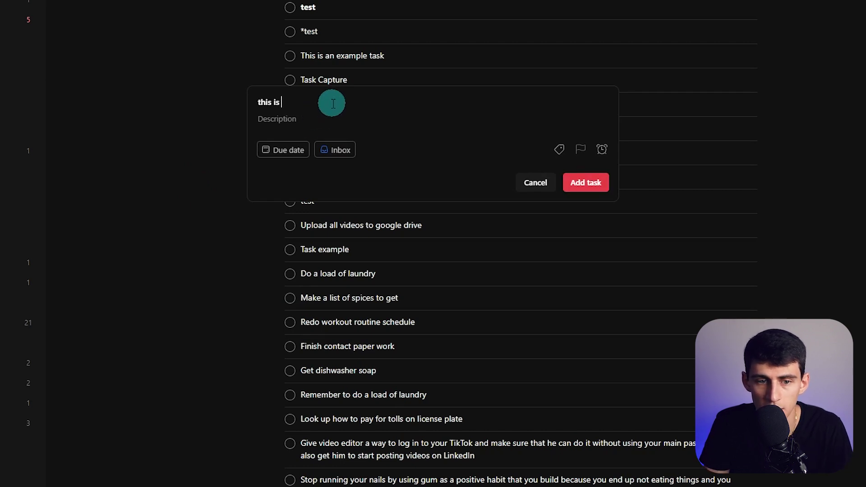
text( a monday )
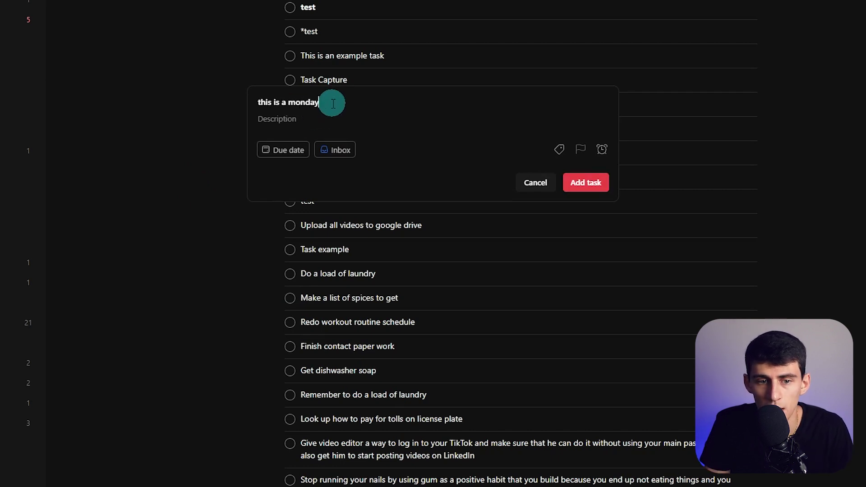
text(task every )
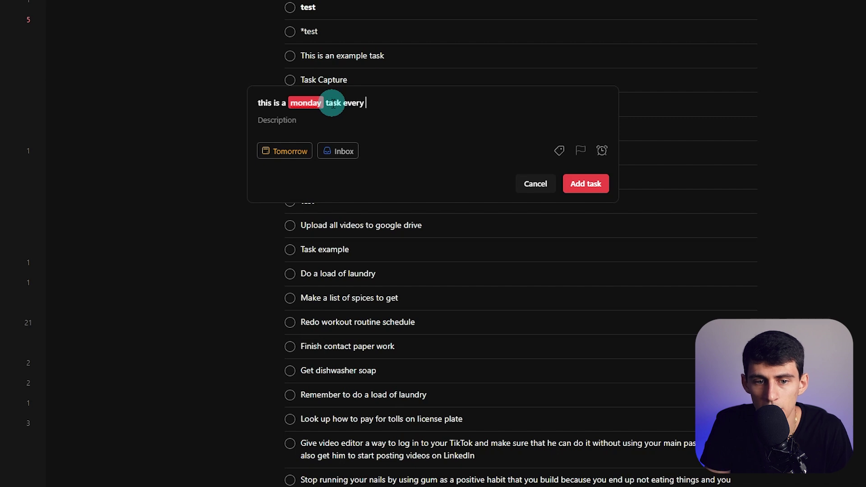
text(week)
key(BackSpace)
text(mond)
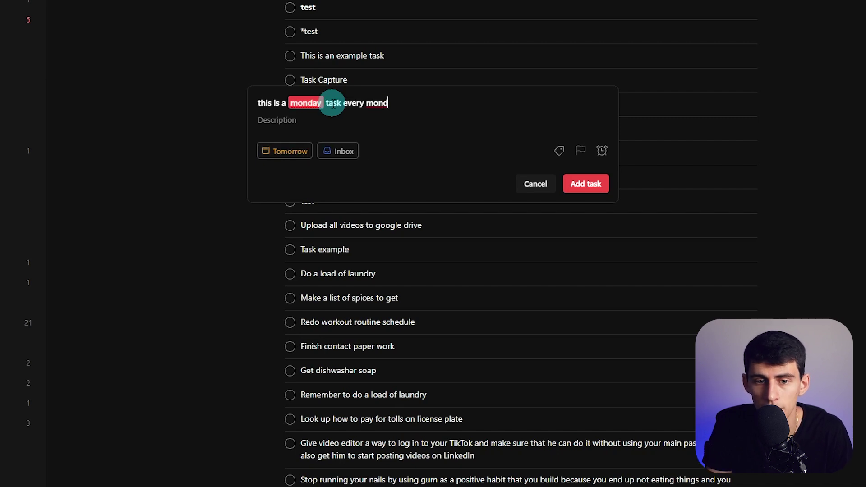
text(ay #)
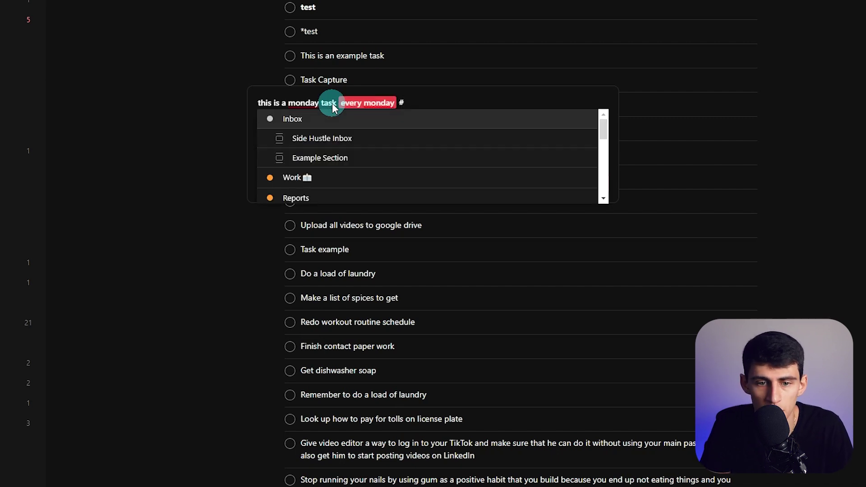
key(Return)
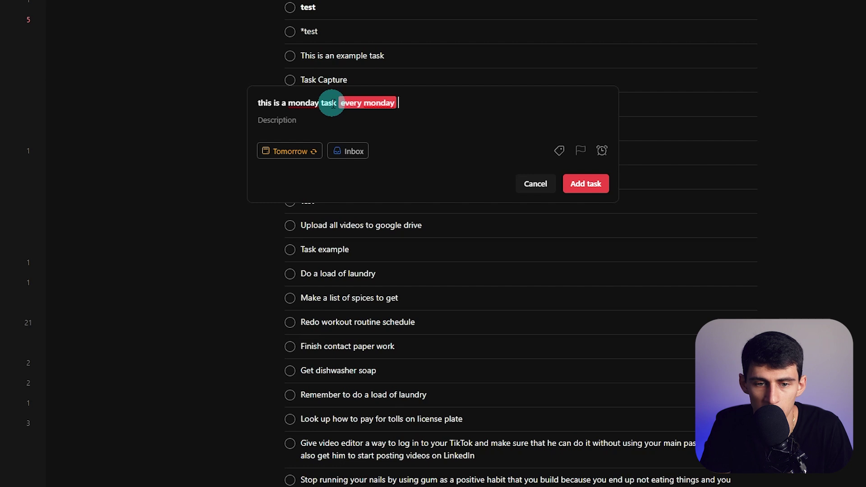
text(#house)
key(BackSpace)
key(BackSpace)
key(BackSpace)
key(BackSpace)
key(BackSpace)
text(life)
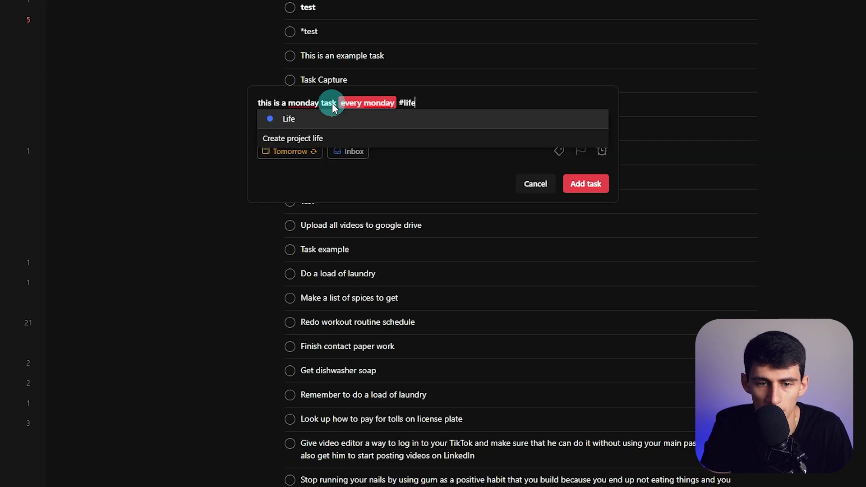
key(Return)
Add the Urgent label to the draft, then close the unfinished task.
text(@)
key(Down)
key(Down)
key(Down)
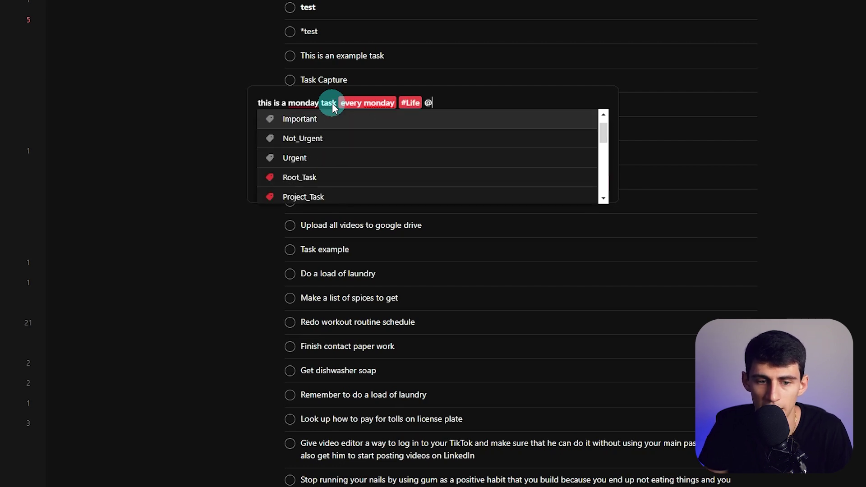
key(Return)
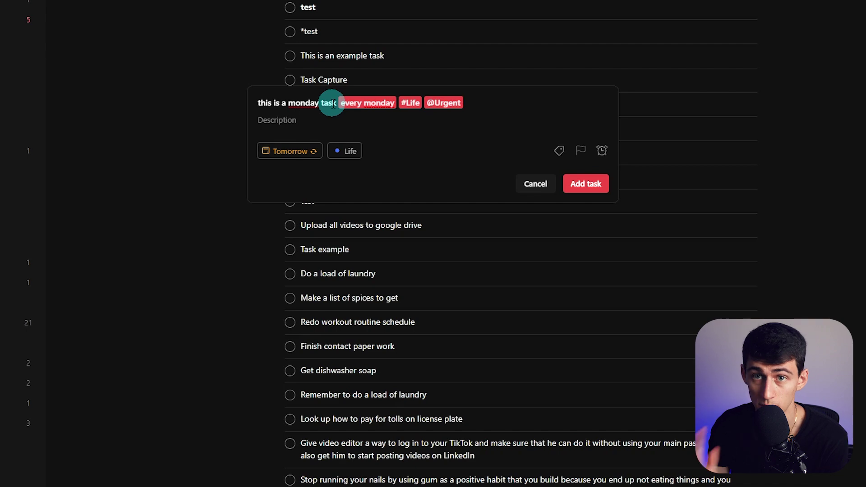
key(alt+Tab)
key(Escape)
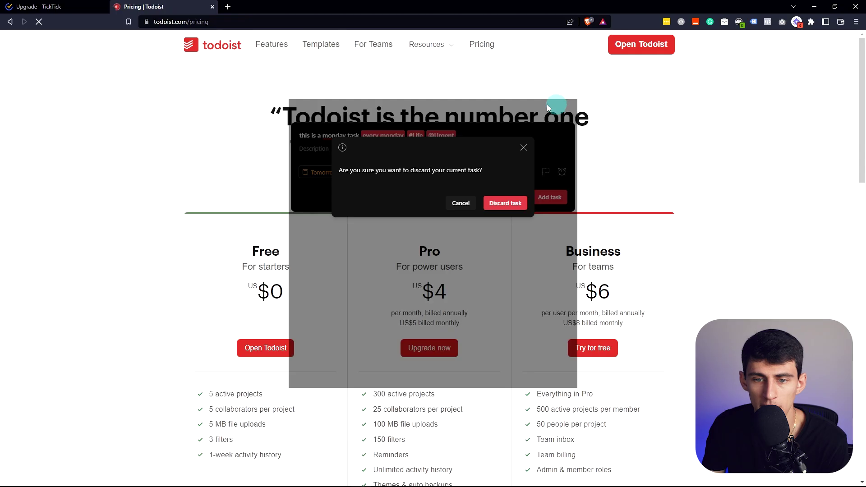
Discard the draft and scroll the pricing page to the Free, Pro and Business plans.
click(529, 195)
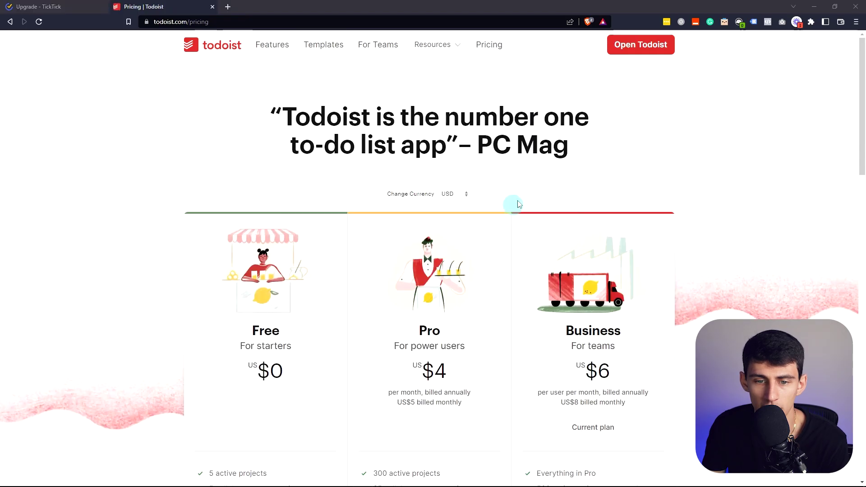
scroll(454, 140, down, 4)
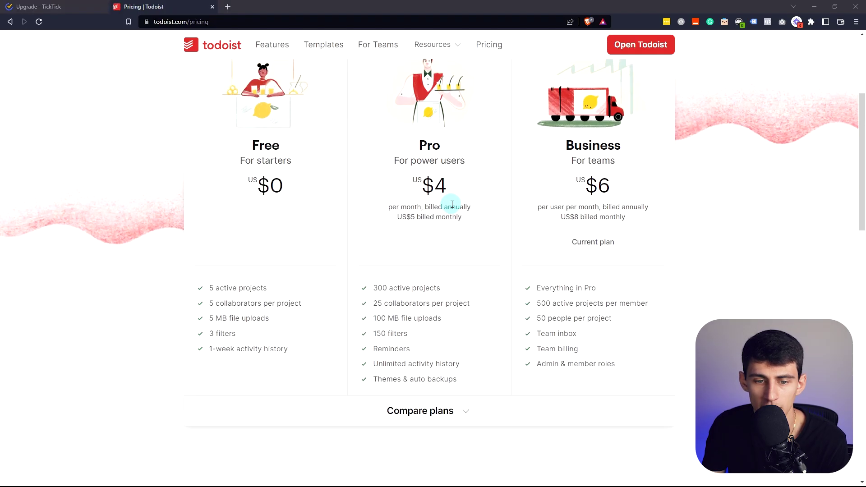
scroll(454, 141, up, 1)
scroll(450, 223, down, 1)
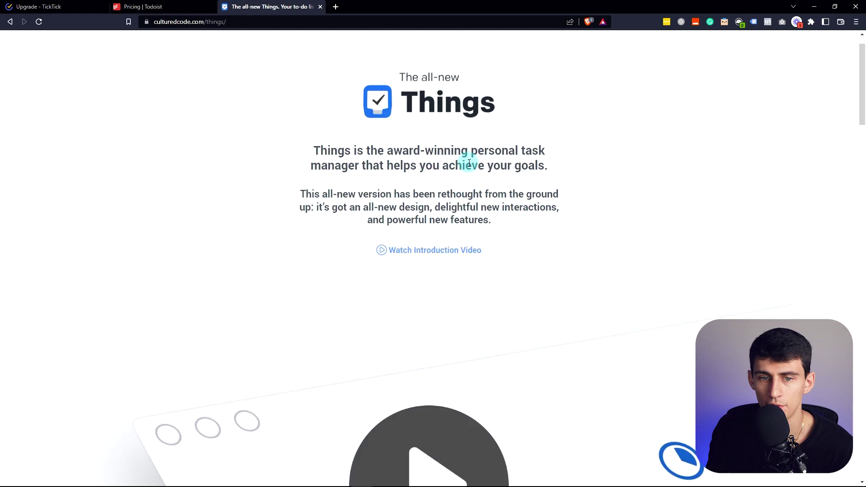
Scroll through the Things website's pricing, Twitter and press sections.
scroll(448, 111, up, 1)
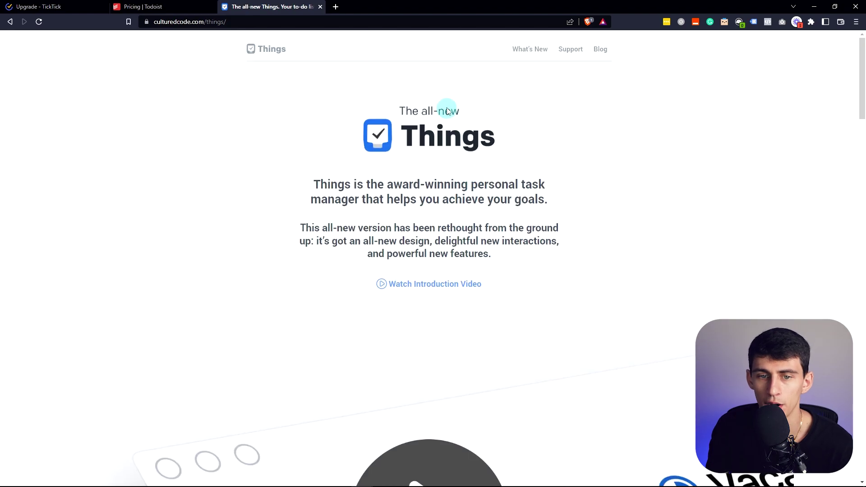
scroll(468, 123, down, 4)
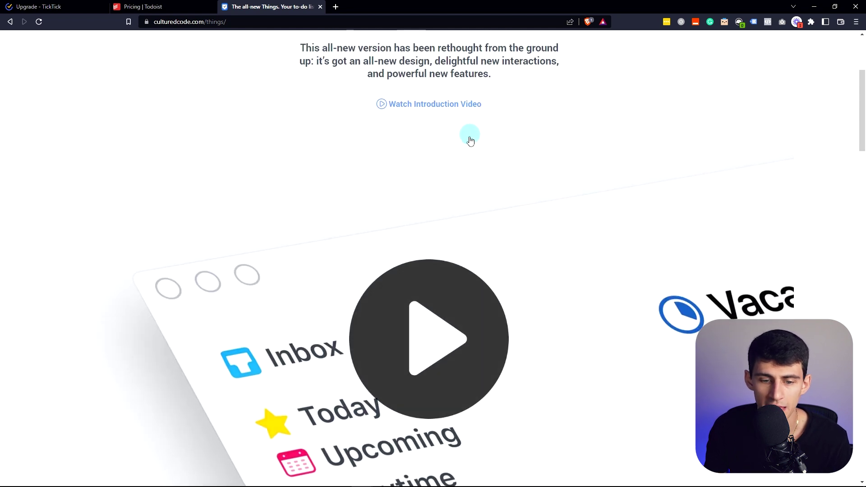
scroll(470, 136, up, 3)
scroll(451, 162, down, 12)
scroll(429, 180, down, 6)
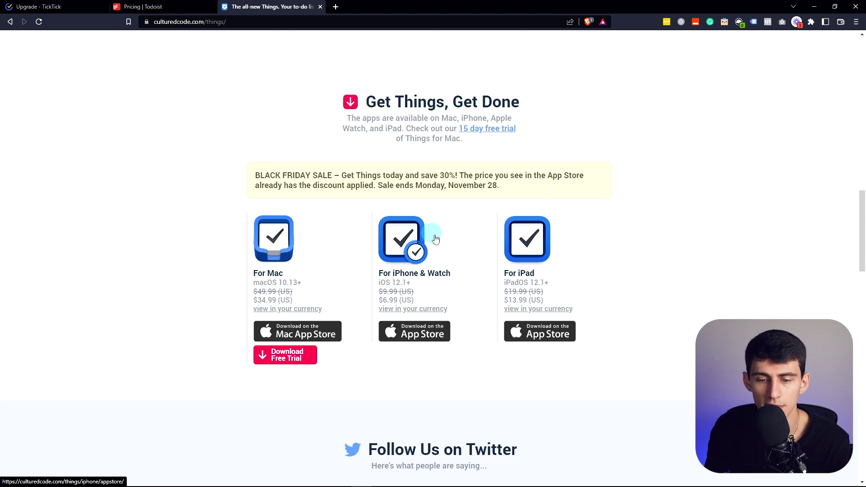
scroll(434, 252, down, 6)
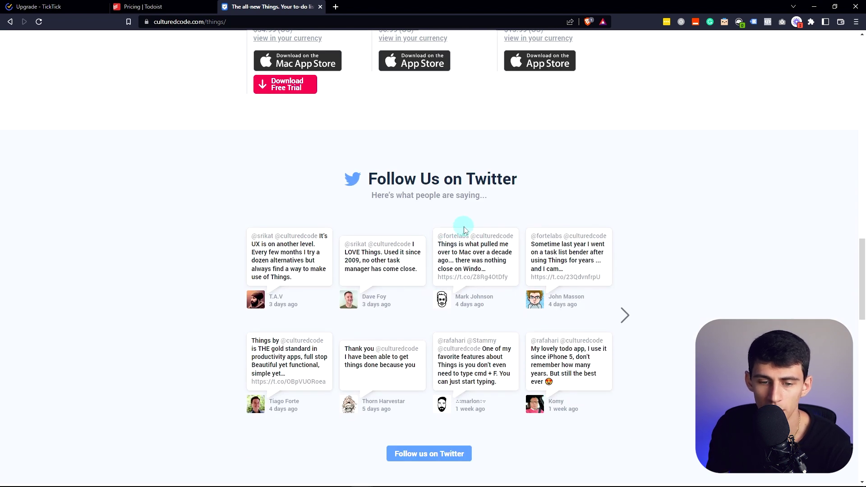
scroll(464, 230, up, 15)
scroll(483, 236, down, 5)
scroll(472, 230, up, 5)
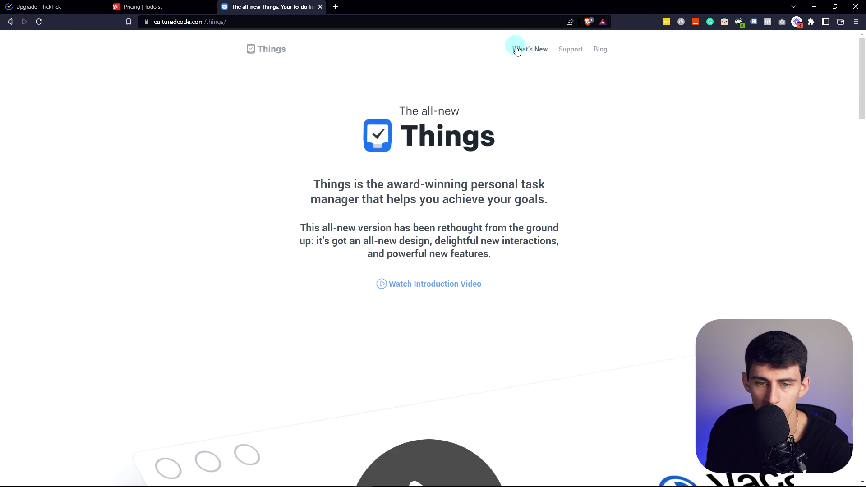
scroll(549, 122, down, 20)
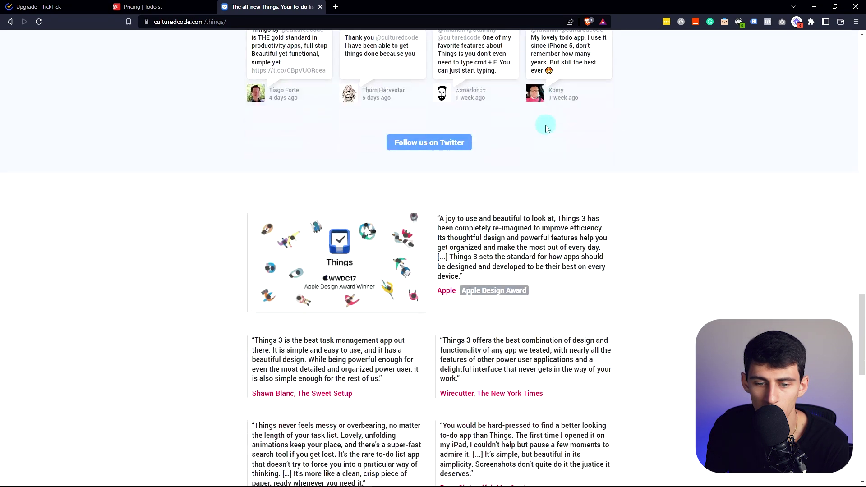
scroll(546, 127, down, 11)
scroll(429, 206, down, 3)
scroll(418, 220, up, 15)
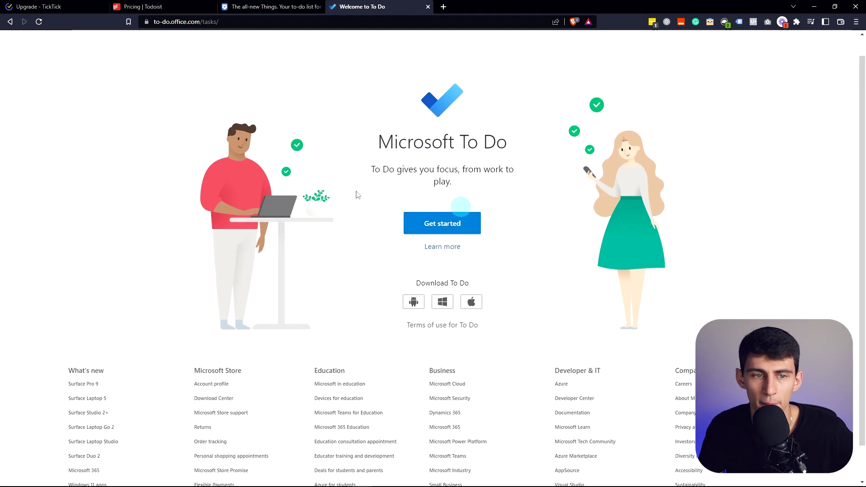
Decline pinning Microsoft To Do to the taskbar and open the Monday list.
scroll(356, 193, up, 1)
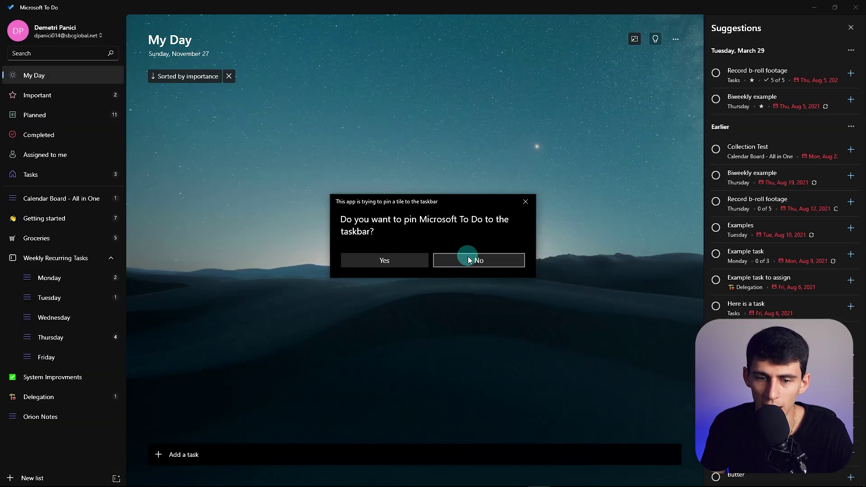
click(469, 261)
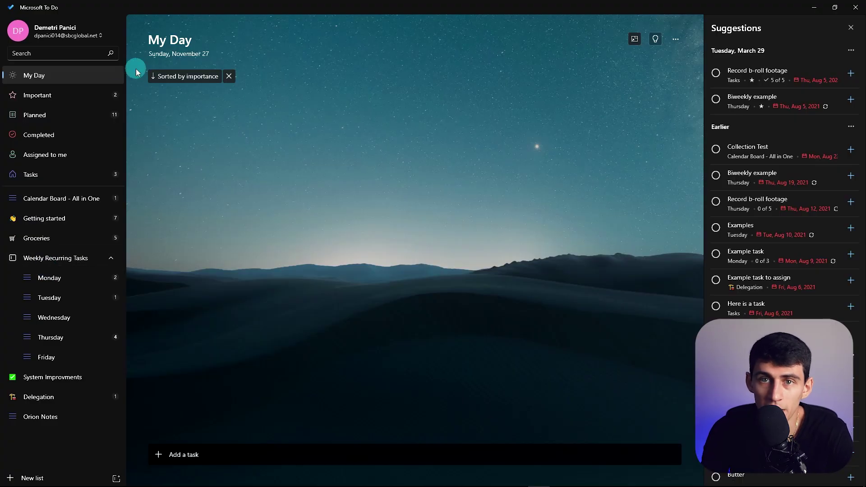
click(42, 278)
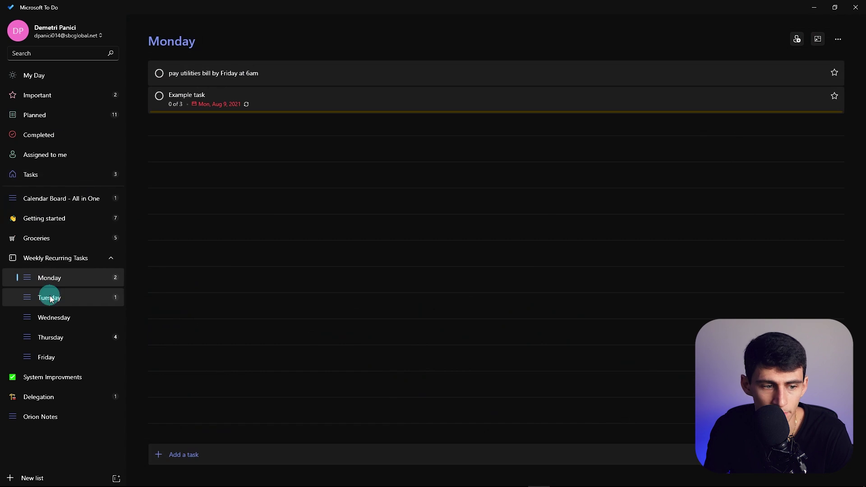
Switch to Groceries, collapse Weekly Recurring Tasks, and view completed tasks.
click(36, 238)
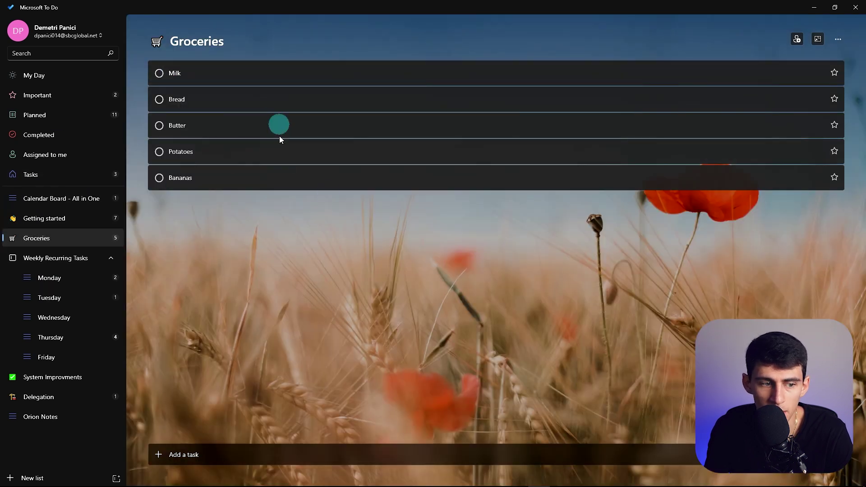
click(62, 255)
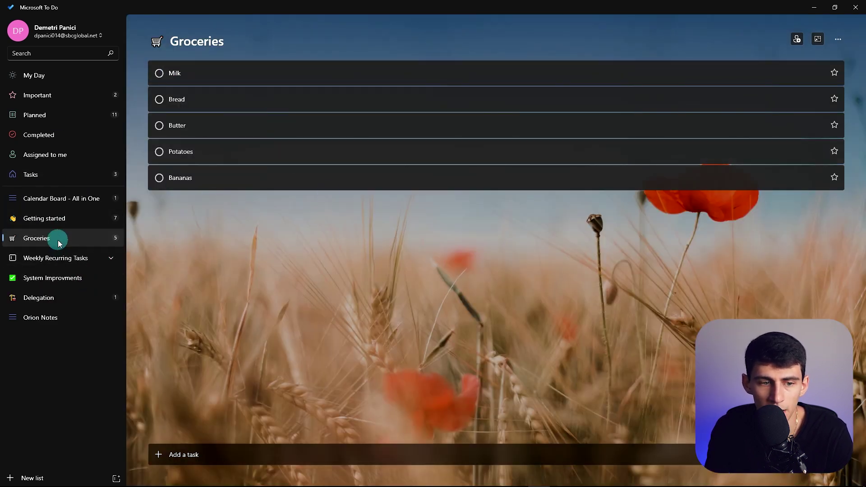
click(36, 138)
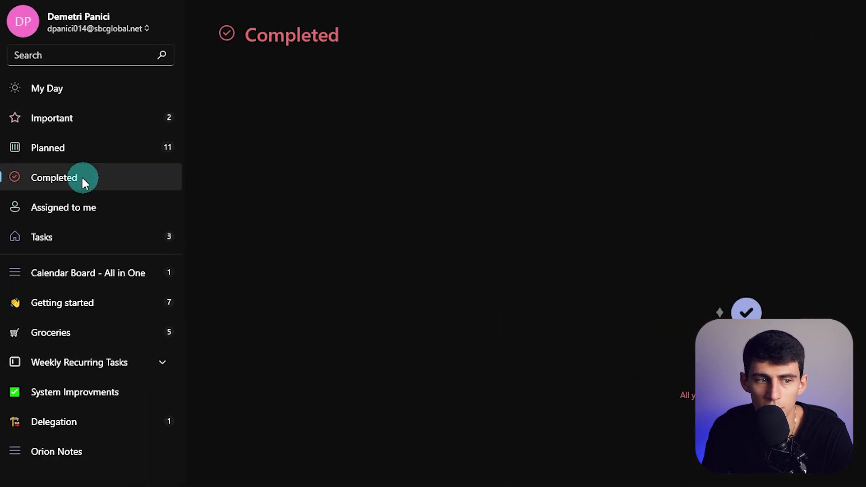
Open the Record b-roll footage task's details from the Important list.
click(65, 239)
click(162, 111)
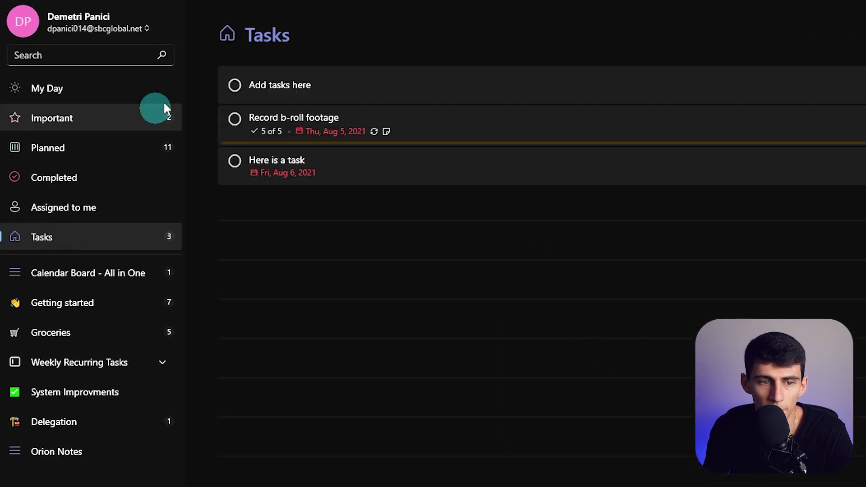
click(361, 127)
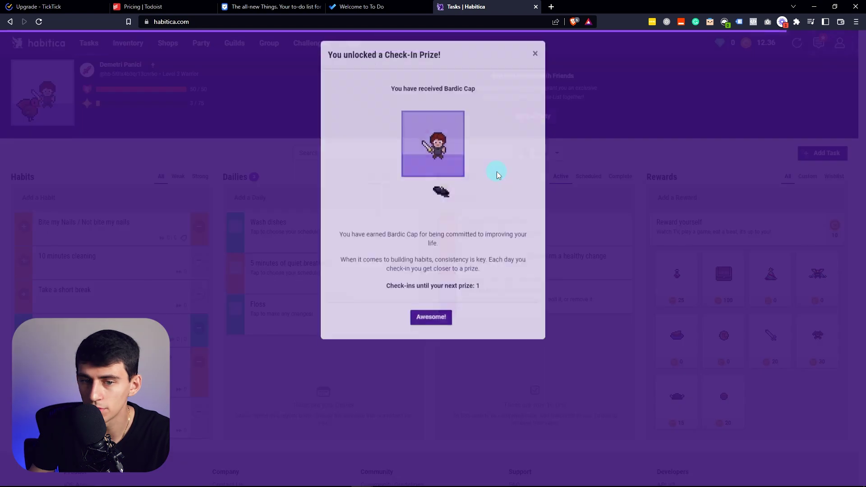
Dismiss the Bardic Cap check-in prize and Harvest Feast news modals.
click(534, 66)
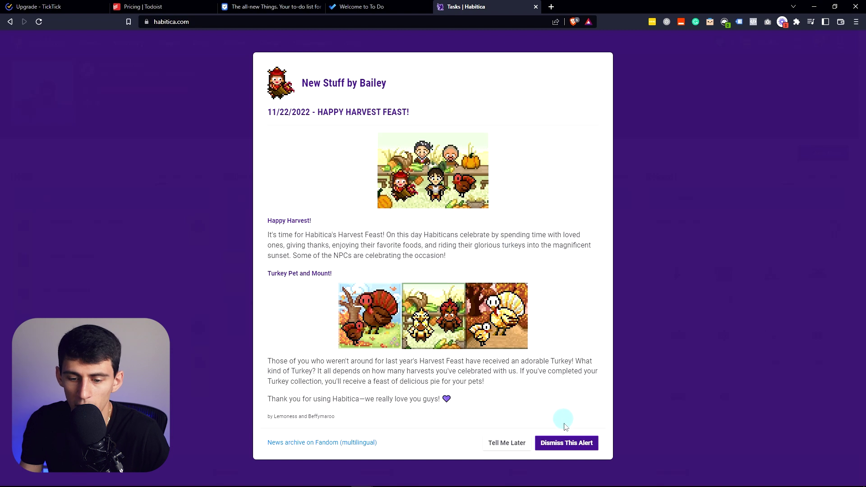
click(566, 443)
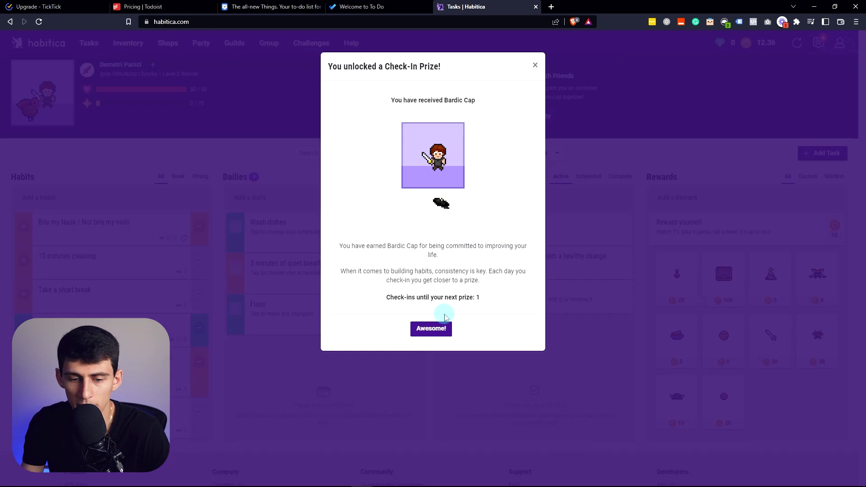
click(534, 65)
scroll(490, 158, down, 1)
scroll(492, 164, up, 1)
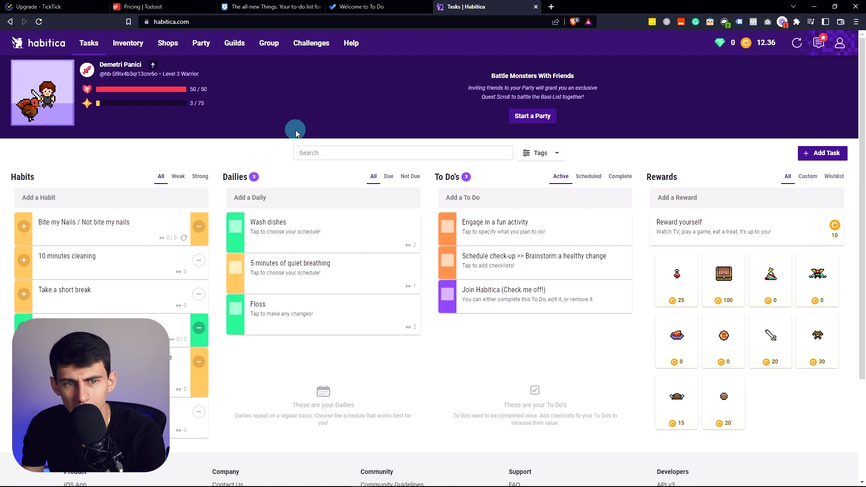
mouse_move(142, 56)
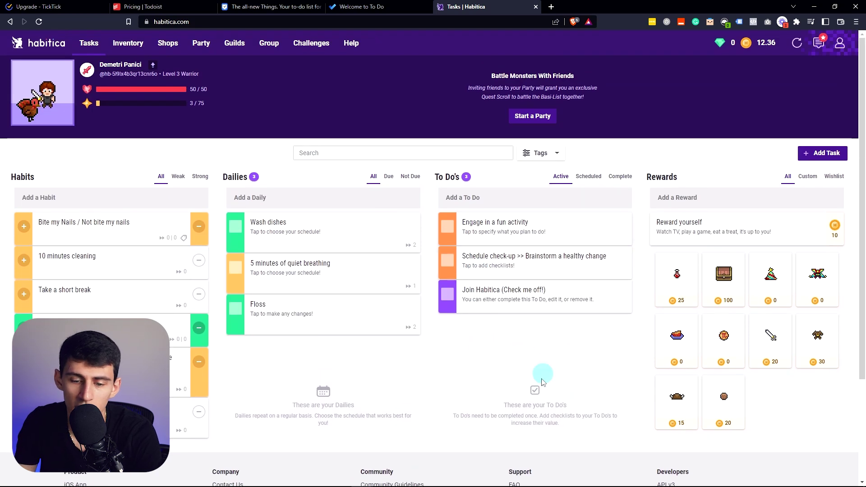
Add a 'take out the trash' to-do.
click(456, 202)
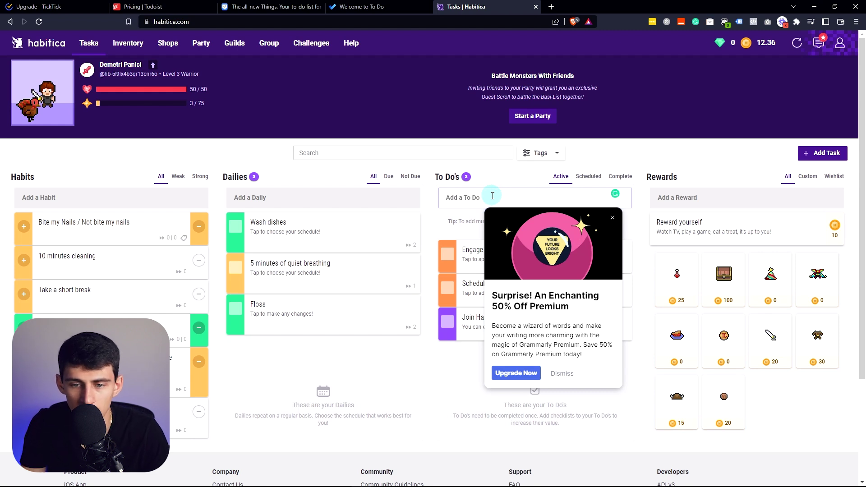
text(take out the)
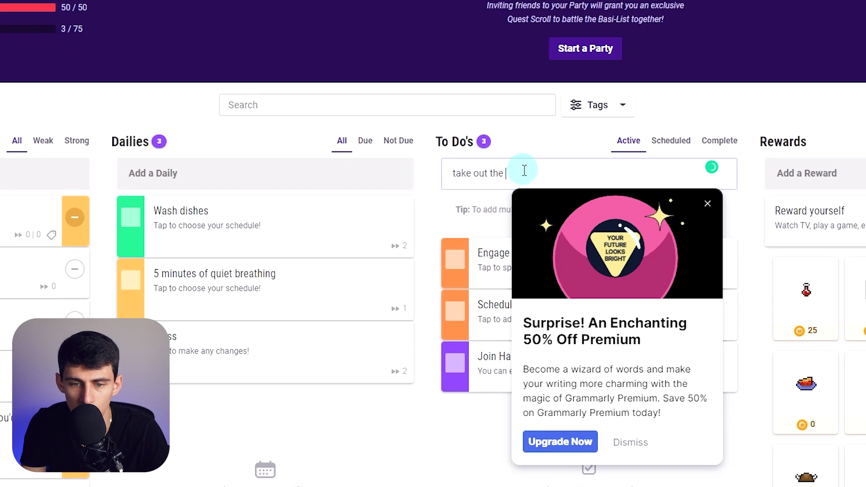
text( trash)
key(Return)
Review the to-do's Easy difficulty, due date and tags, then cancel without changes.
click(575, 212)
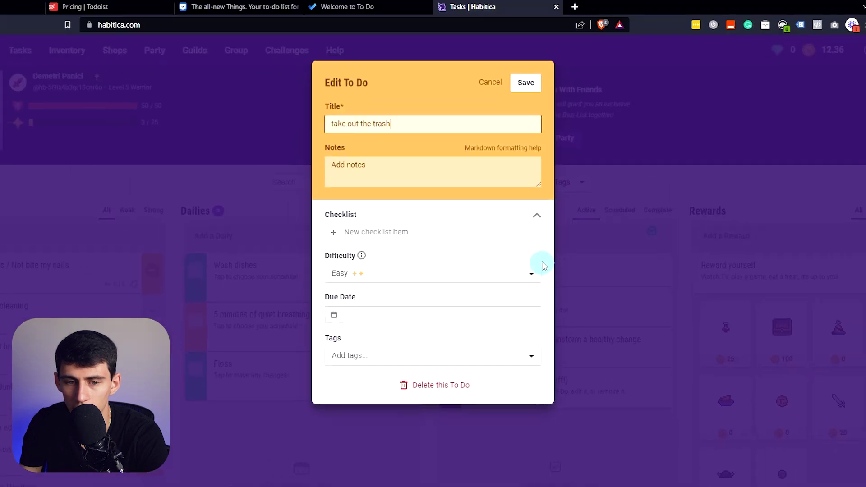
click(357, 275)
click(389, 261)
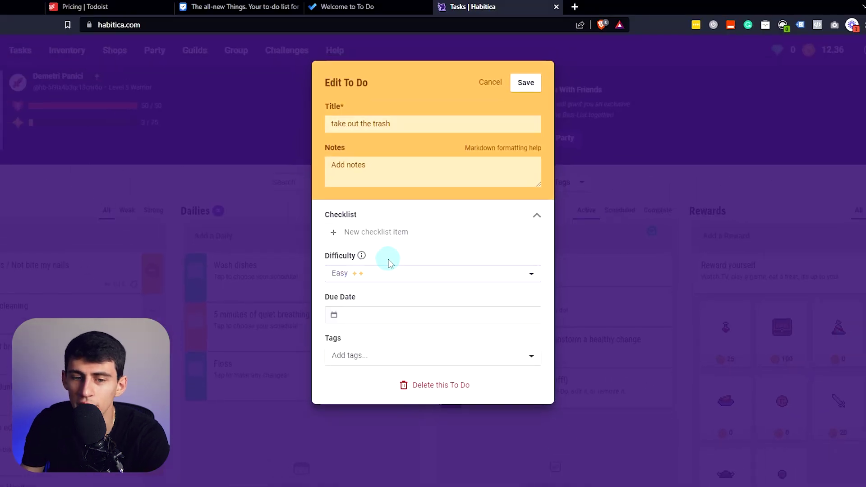
click(392, 314)
click(505, 354)
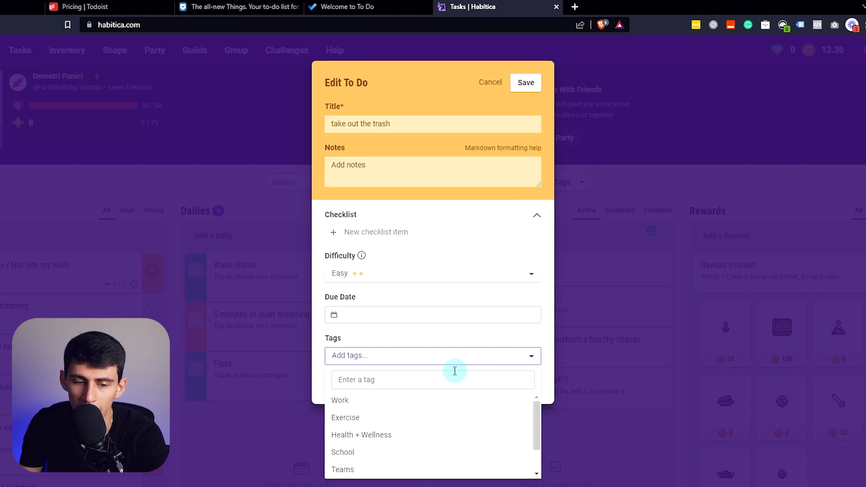
click(489, 82)
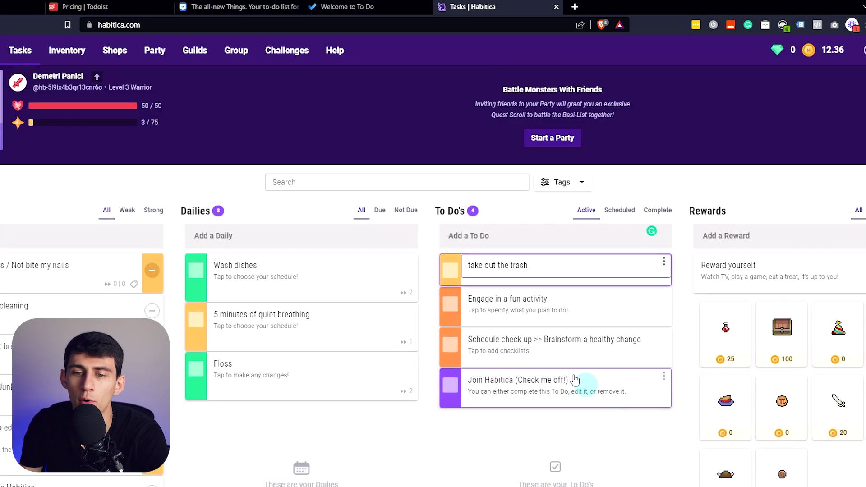